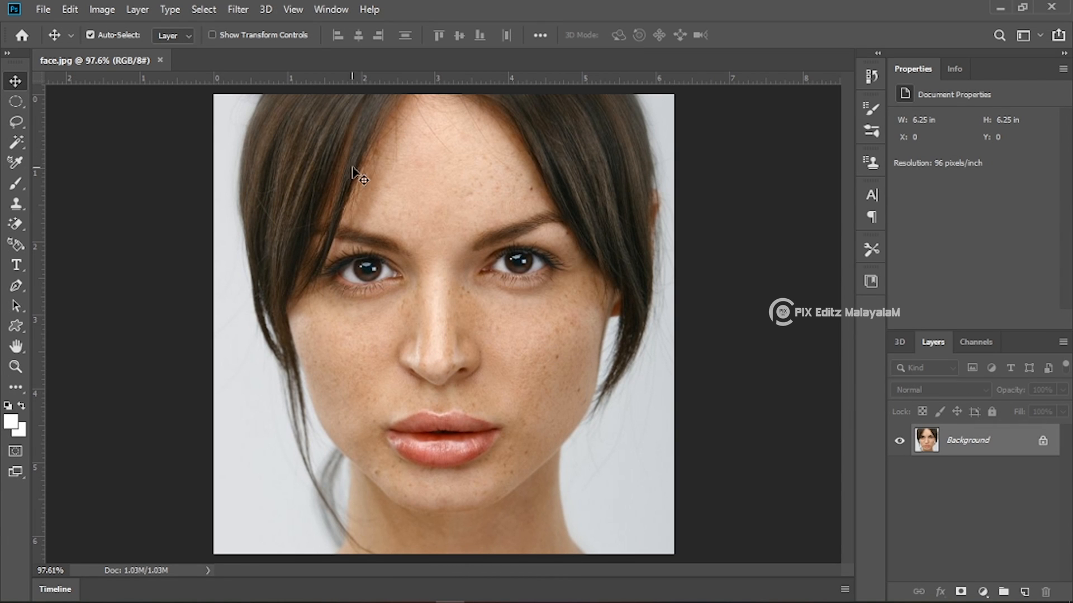
Step: Duplicate the Background layer as "Background copy" within face.jpg
right_click(935, 444)
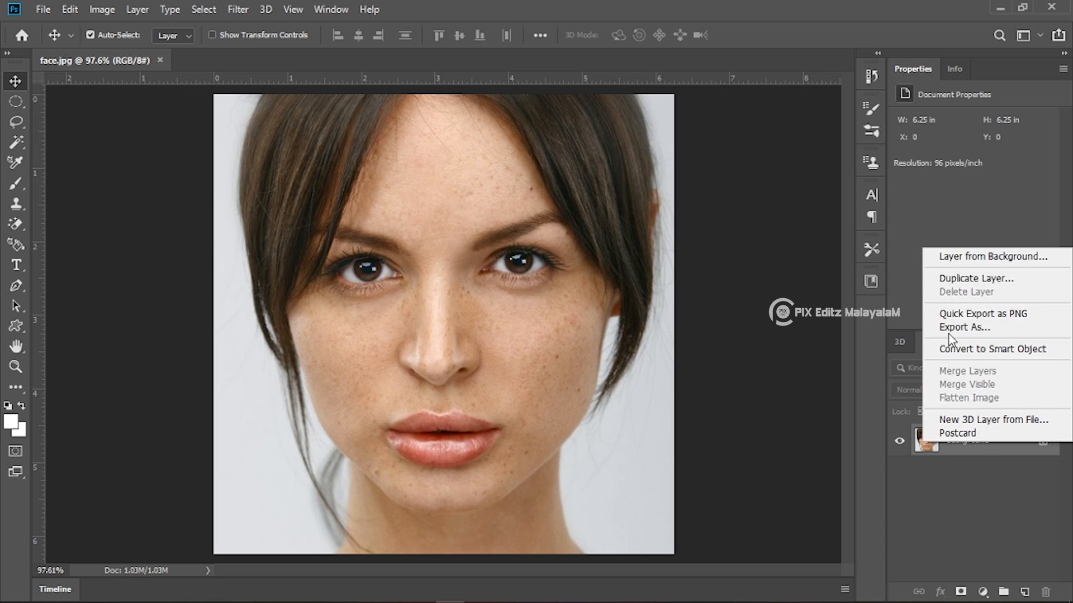
left_click(967, 278)
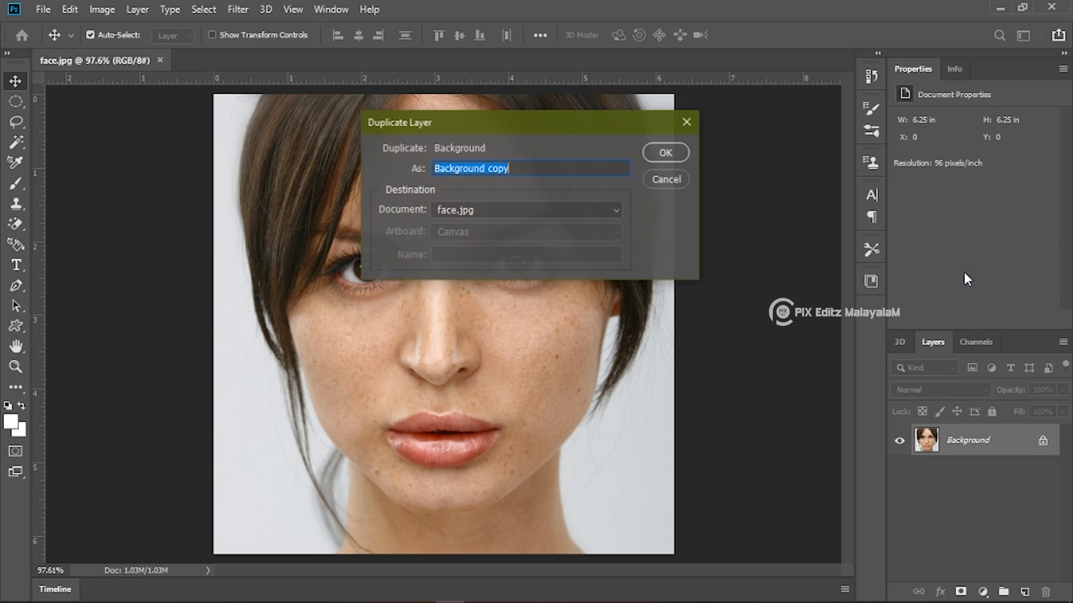
left_click(663, 152)
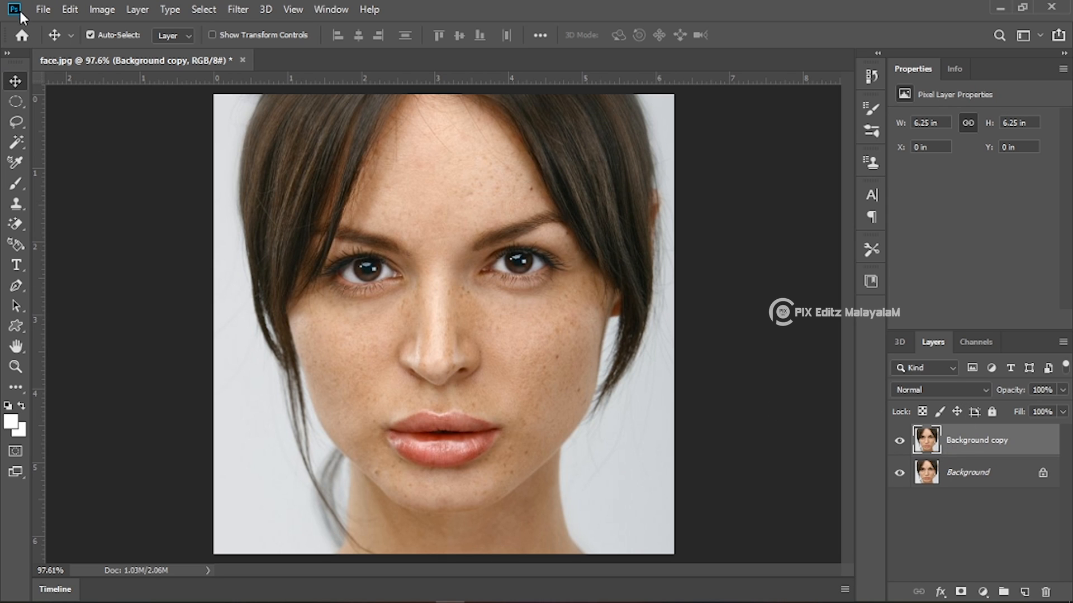
Step: Invert the colors of the Background copy layer and set its blend mode to Vivid Light
left_click(101, 10)
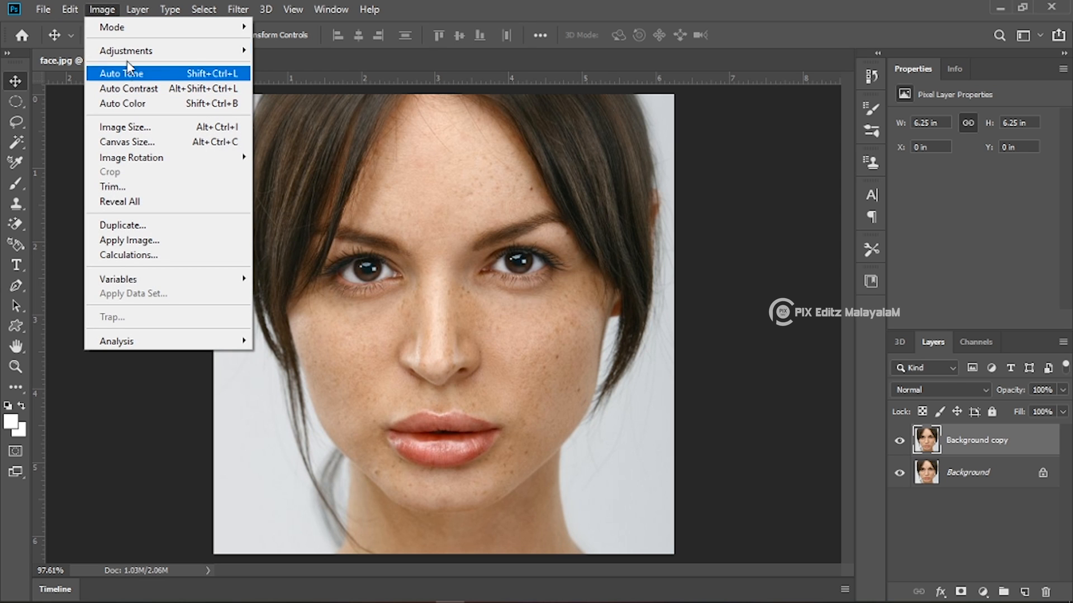
mouse_move(131, 52)
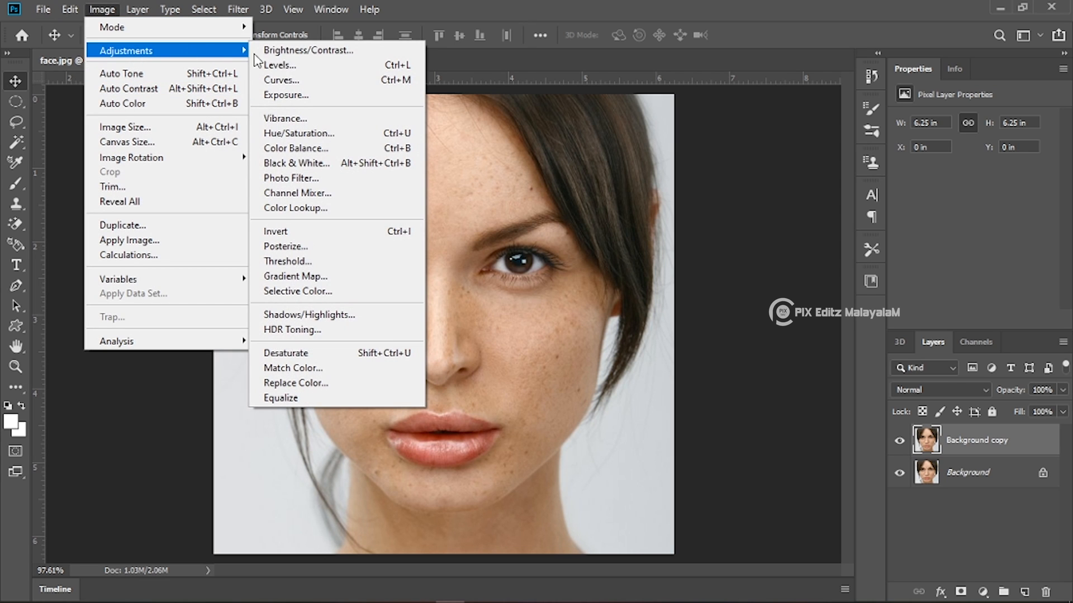
left_click(281, 236)
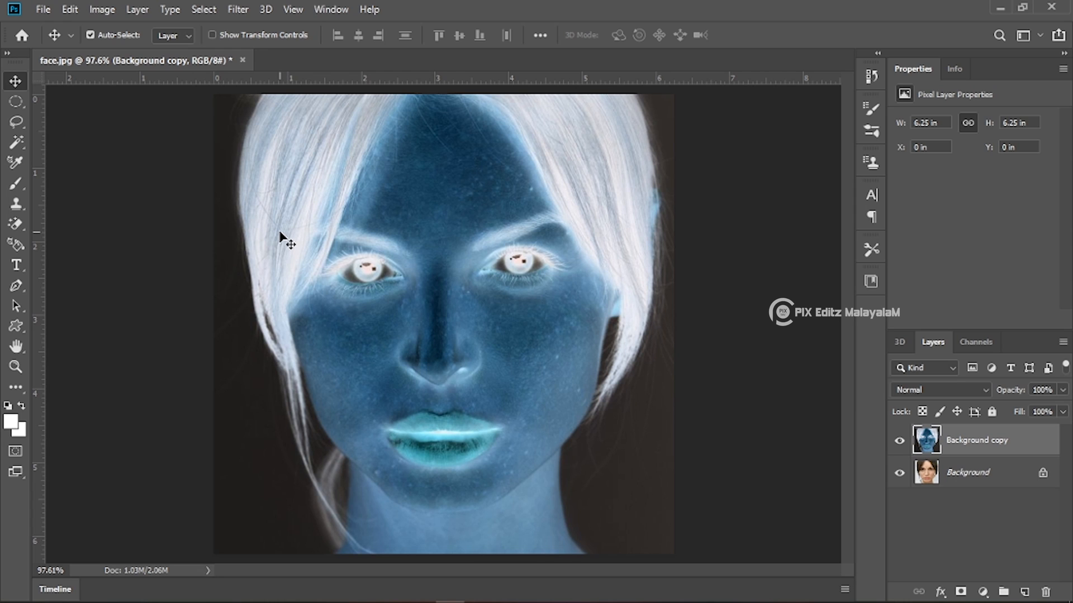
left_click(980, 387)
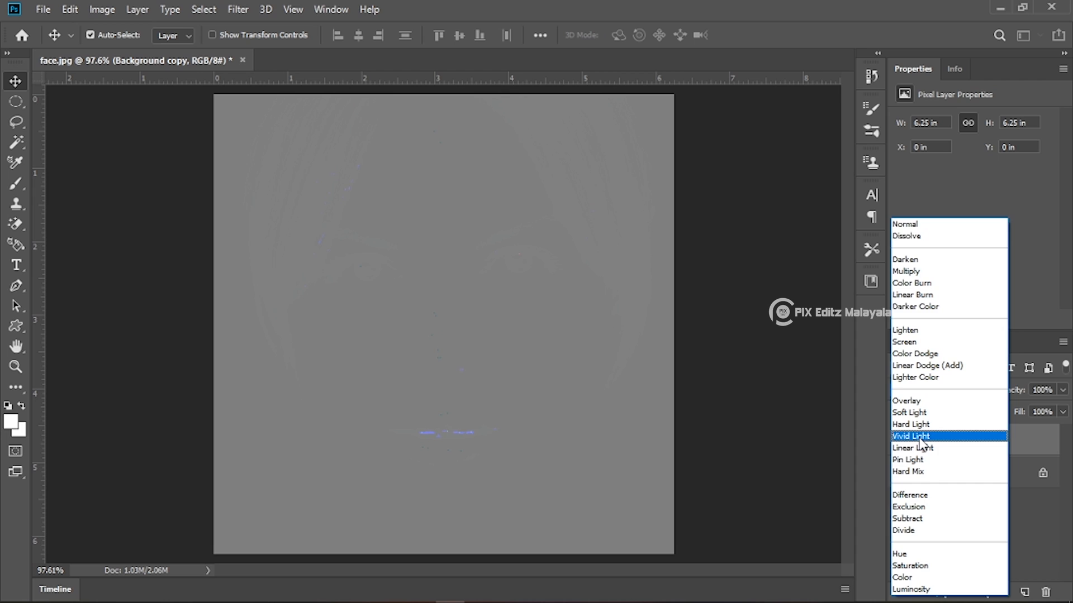
left_click(922, 438)
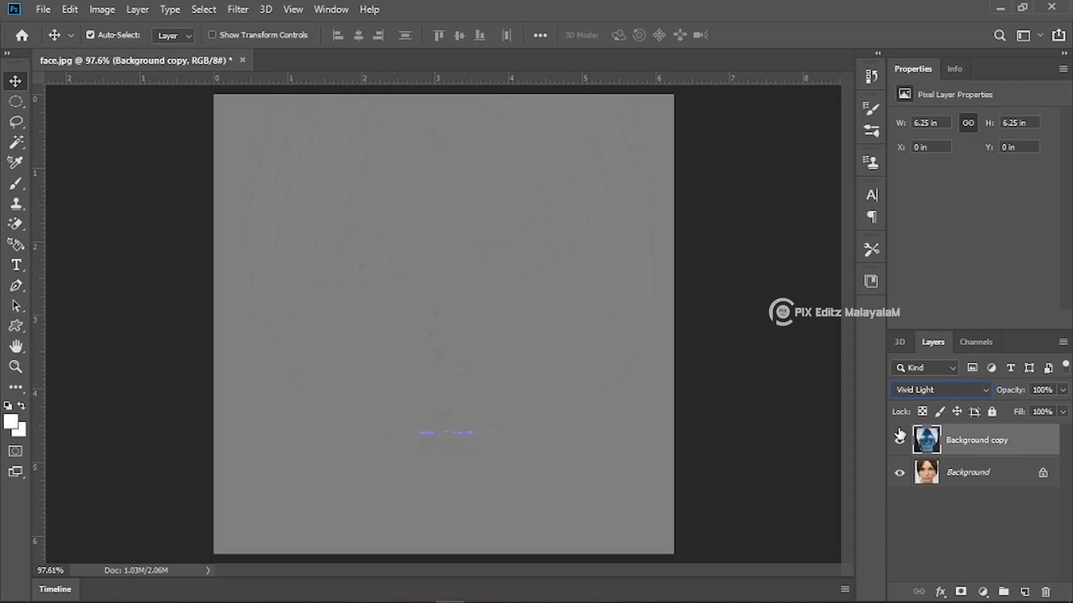
Step: Apply a High Pass filter with a radius of 6 pixels to the Background copy layer
left_click(236, 10)
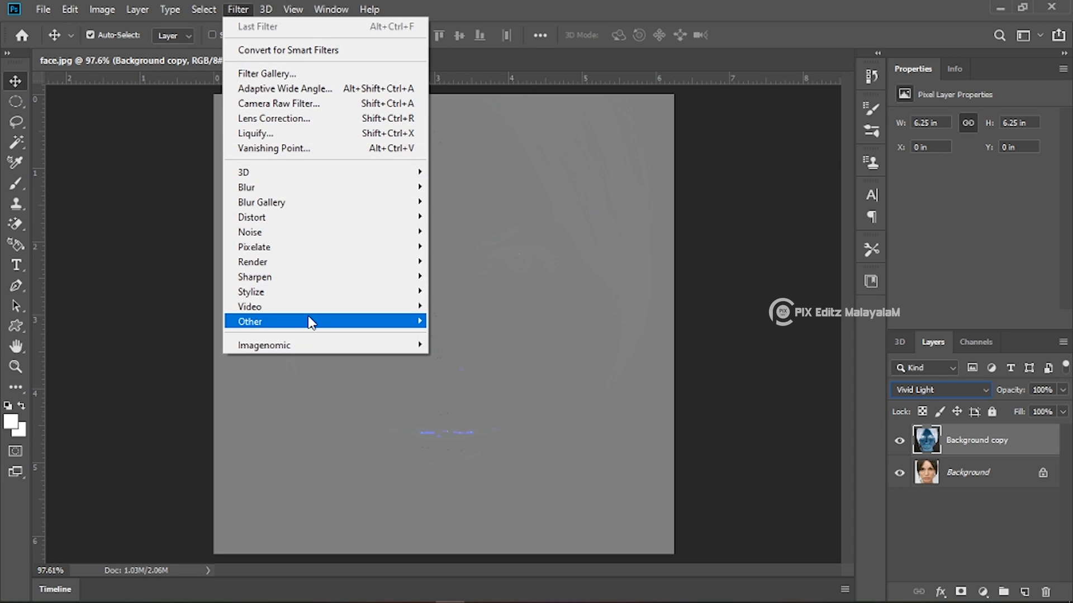
mouse_move(309, 322)
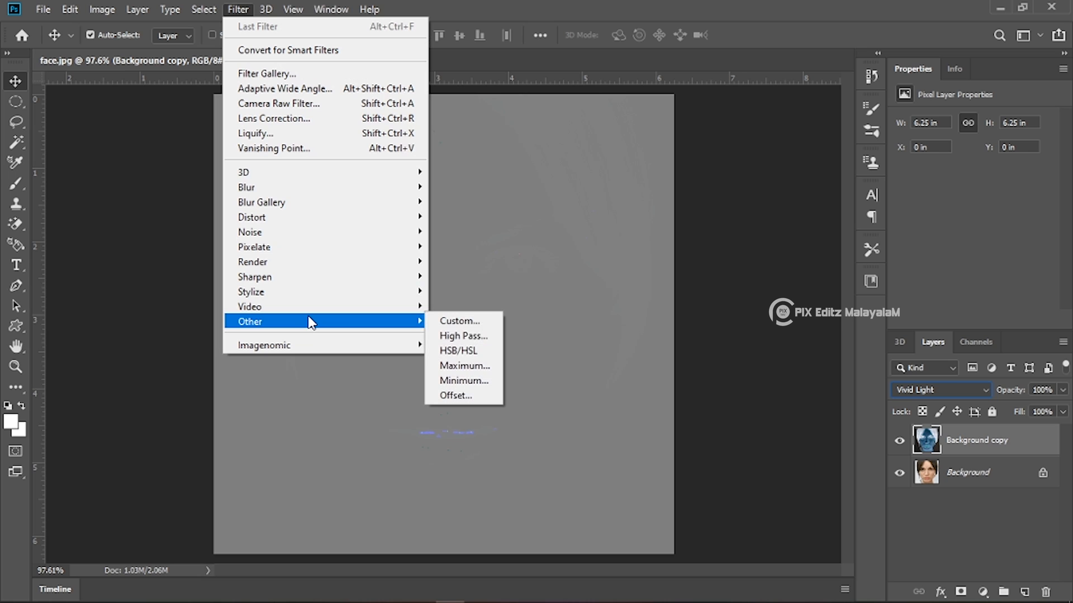
left_click(465, 336)
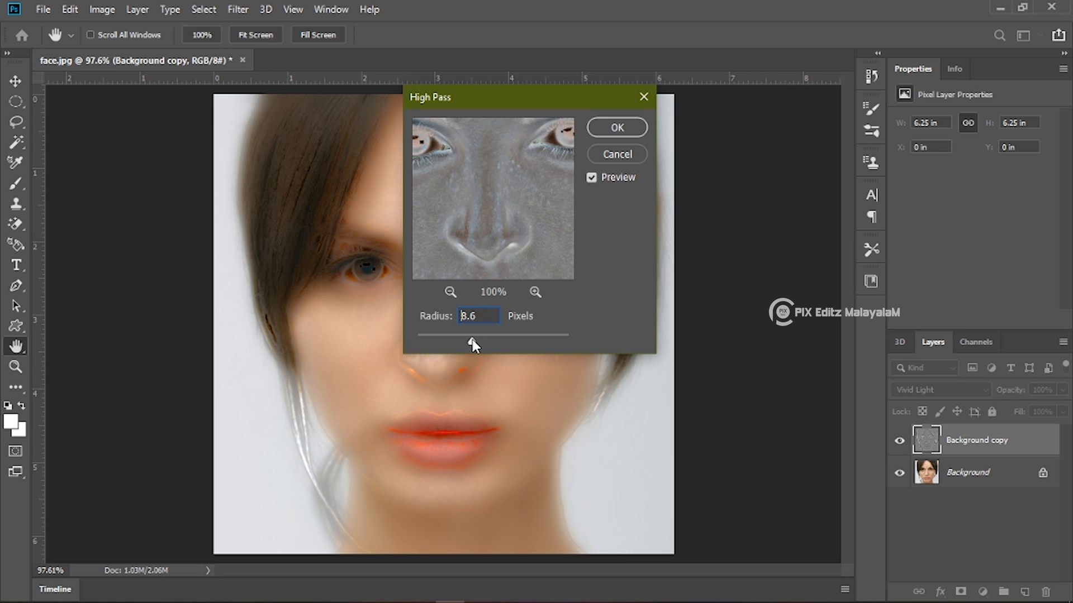
mouse_move(460, 341)
left_mouse_down()
mouse_move(444, 342)
mouse_move(458, 343)
left_mouse_up()
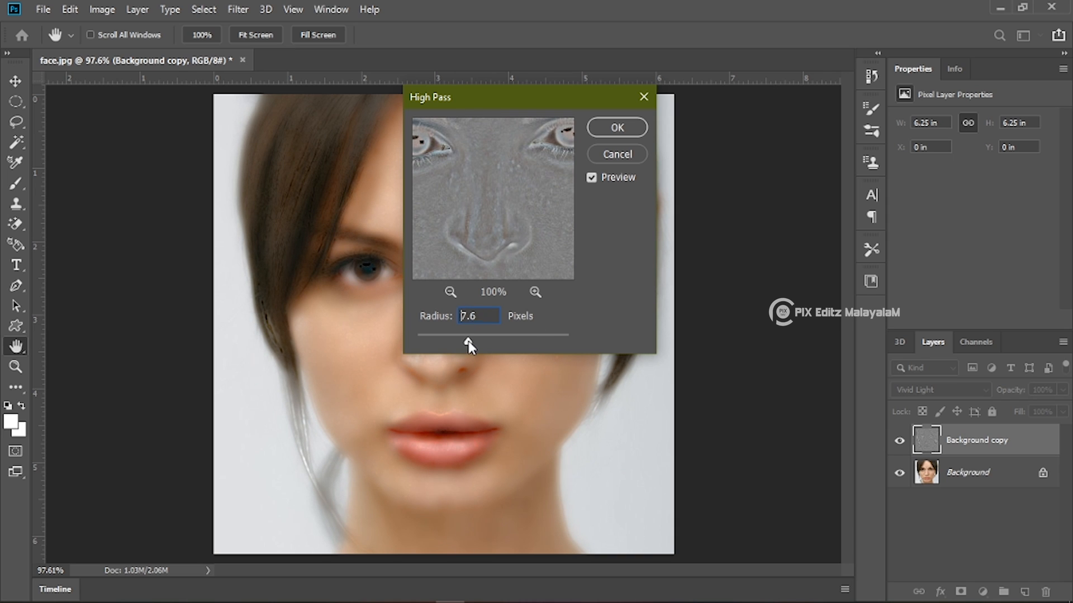
left_click_drag(469, 341, 468, 342)
double_click(482, 320)
type("6")
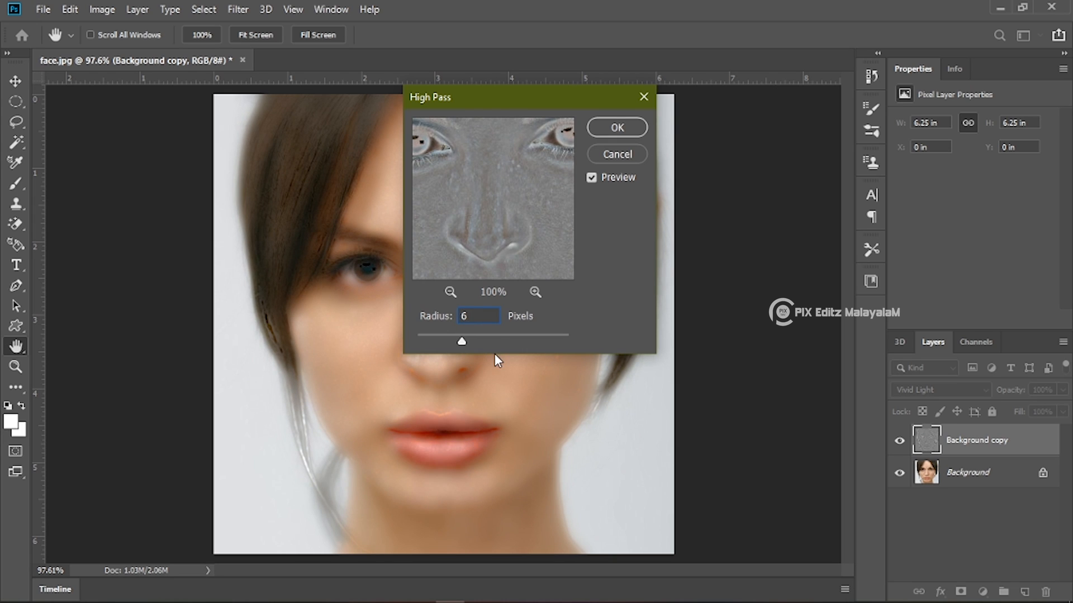
left_click(617, 127)
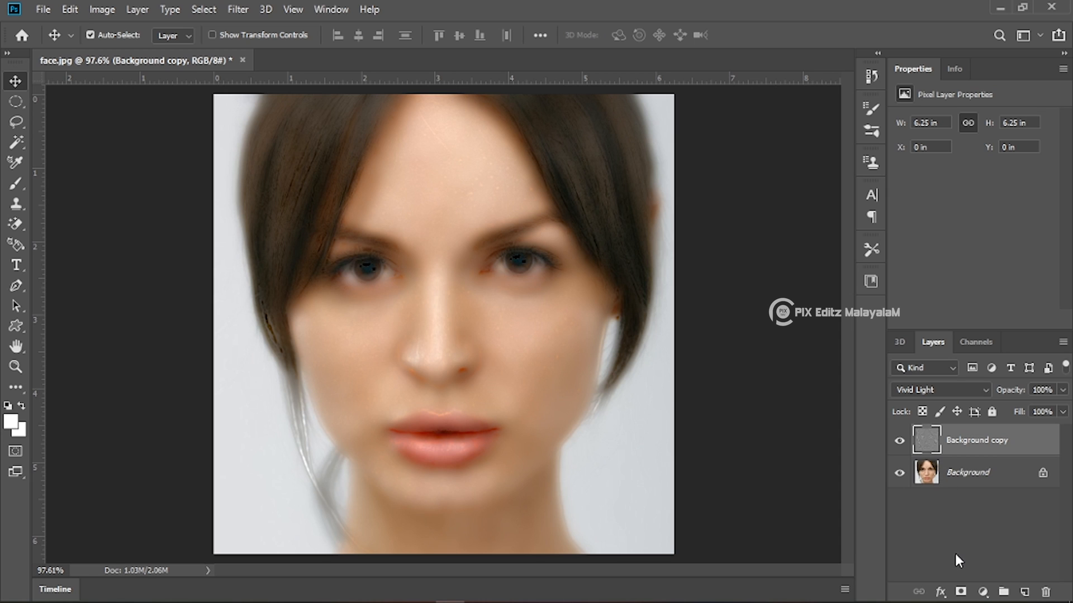
Step: Add a layer mask to the Background copy layer and set the foreground color to black (000000)
left_click(960, 592)
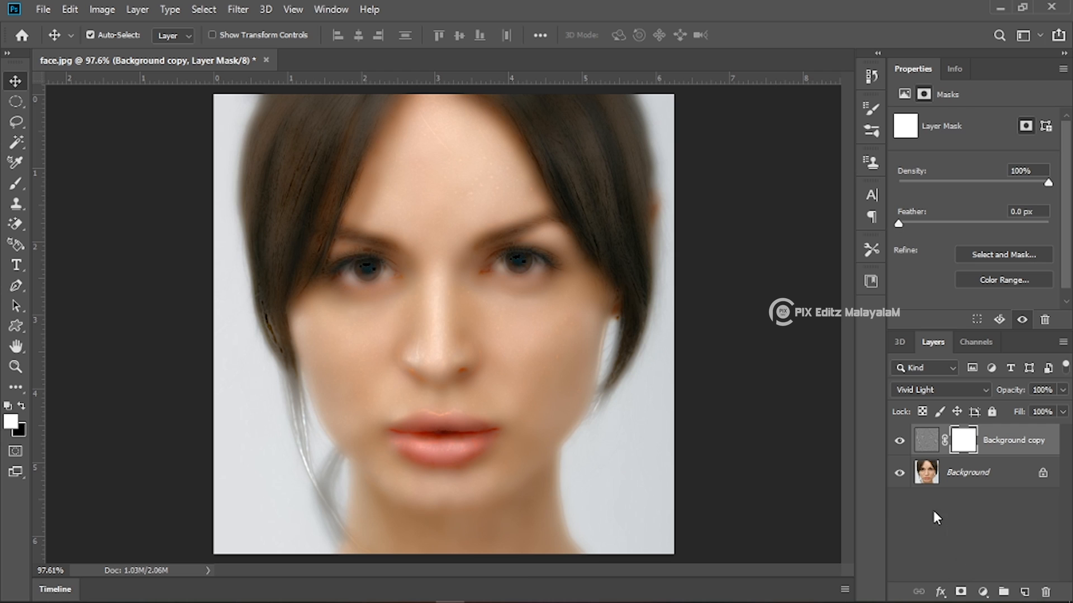
left_click(17, 427)
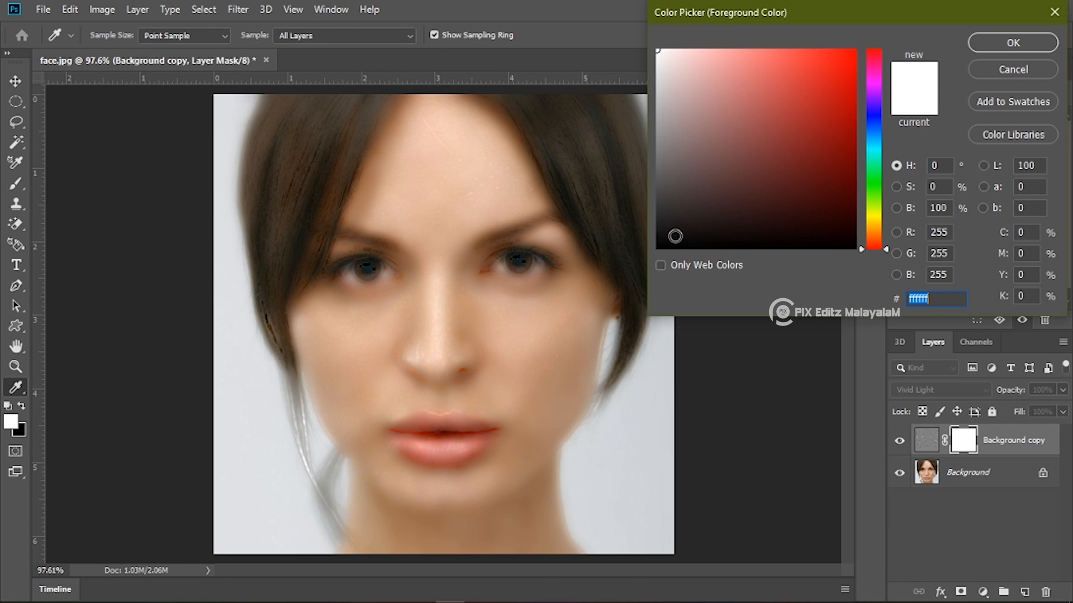
left_click_drag(673, 235, 637, 266)
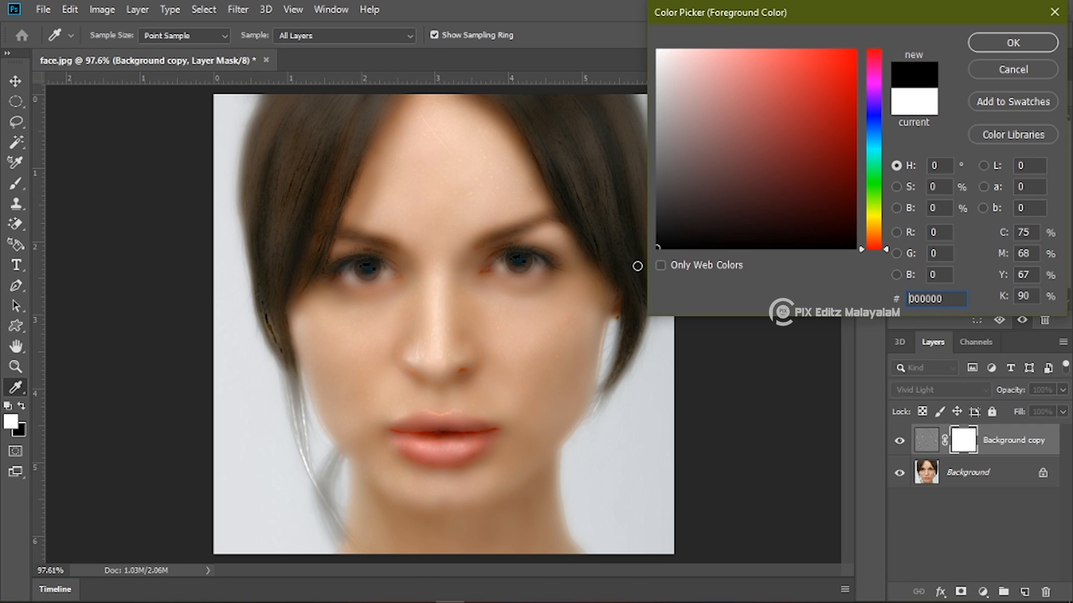
left_click(1013, 43)
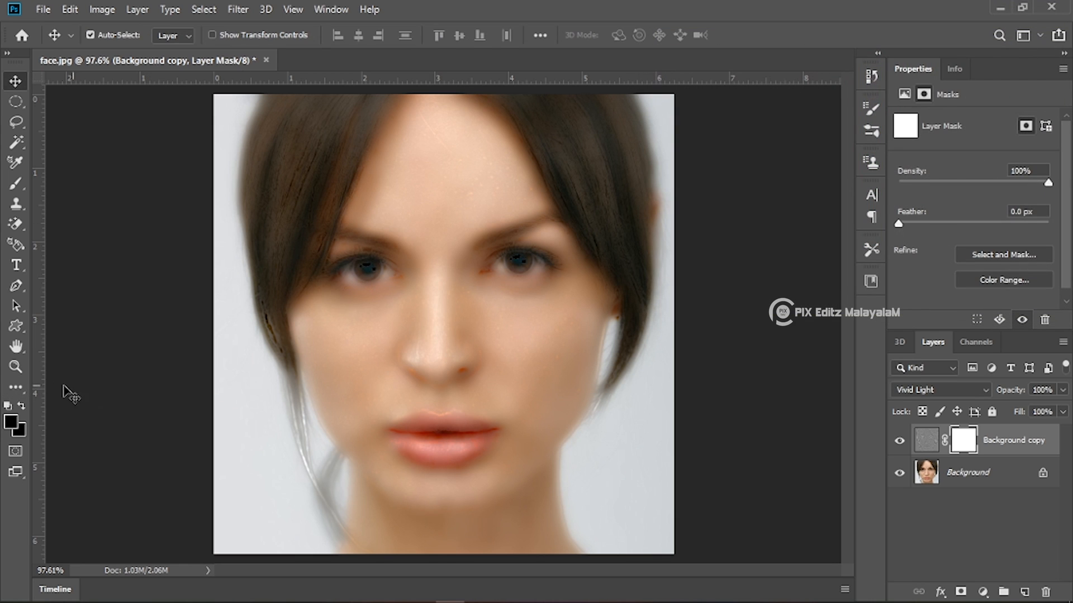
Step: Fill the layer mask with the black foreground color in Normal mode at 100% opacity
left_click(71, 10)
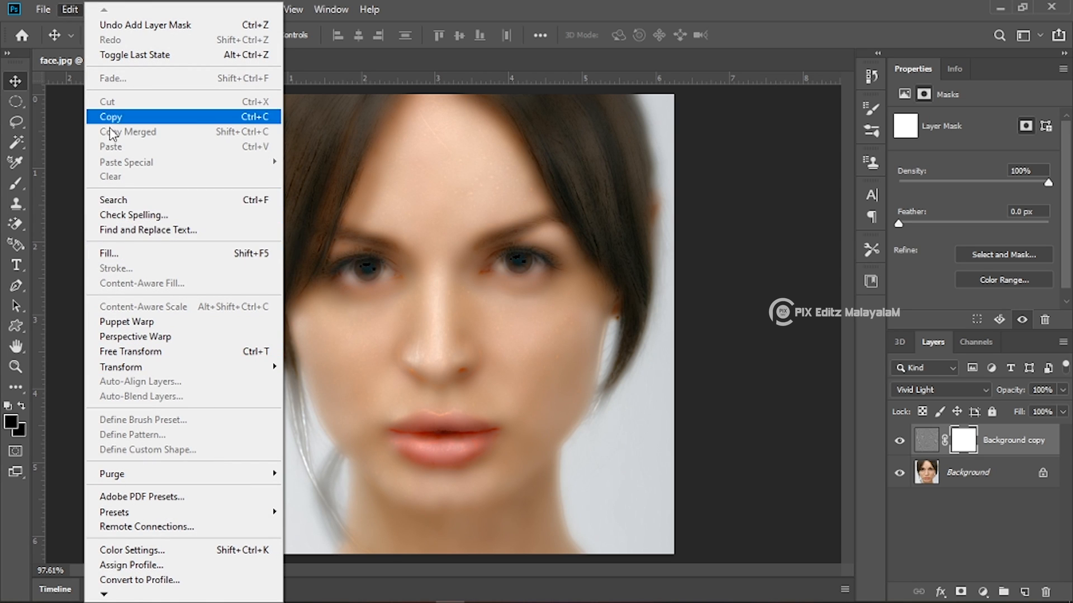
left_click(117, 254)
left_click(592, 139)
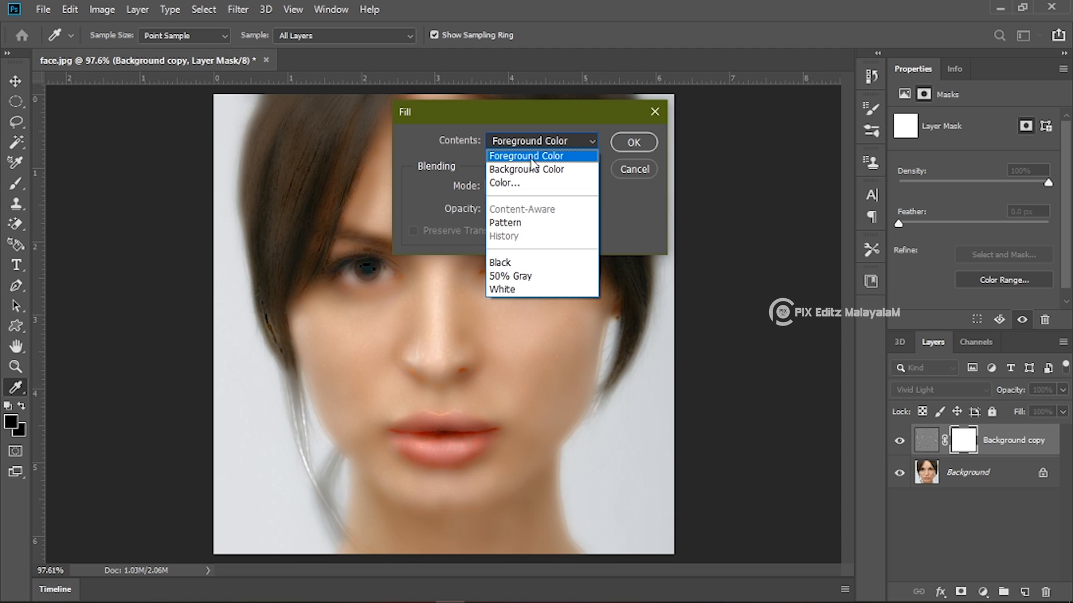
left_click(564, 157)
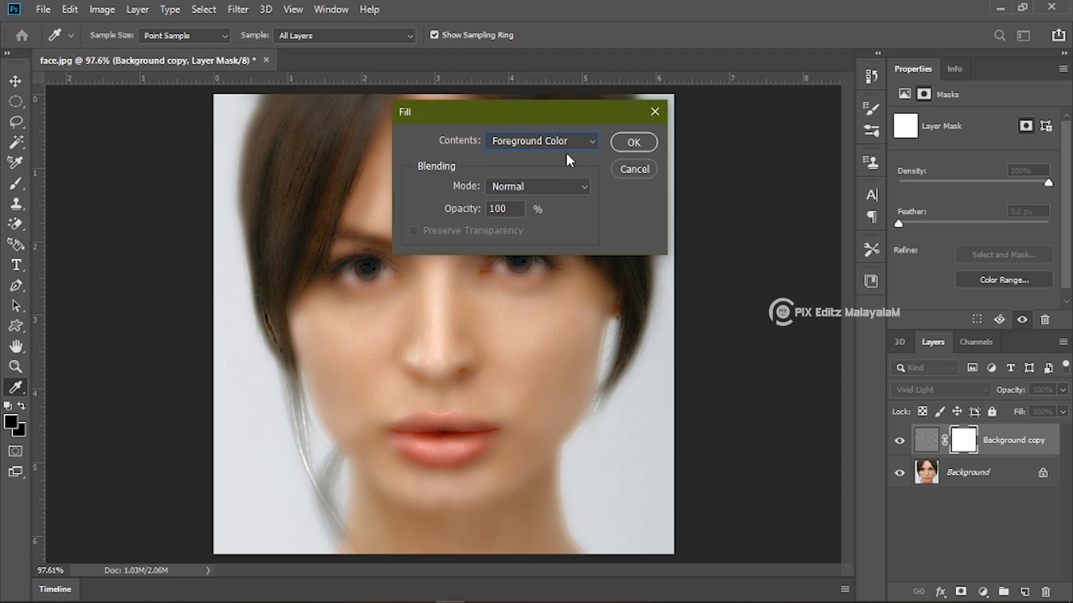
left_click(634, 143)
key("v")
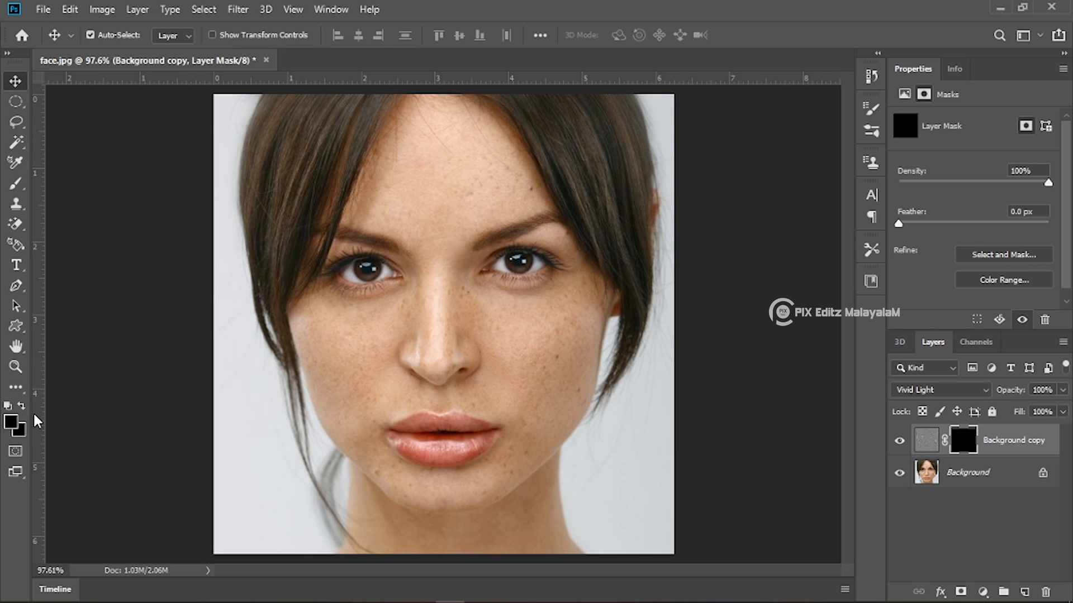
Step: Set the foreground color to white (ffffff)
left_click(11, 429)
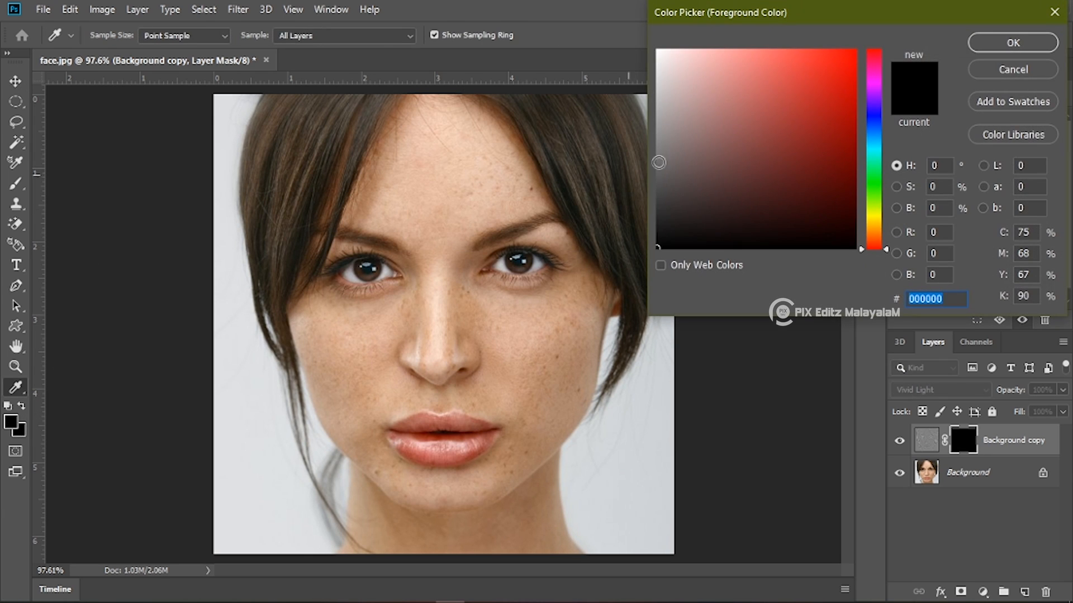
left_click_drag(705, 71, 646, 48)
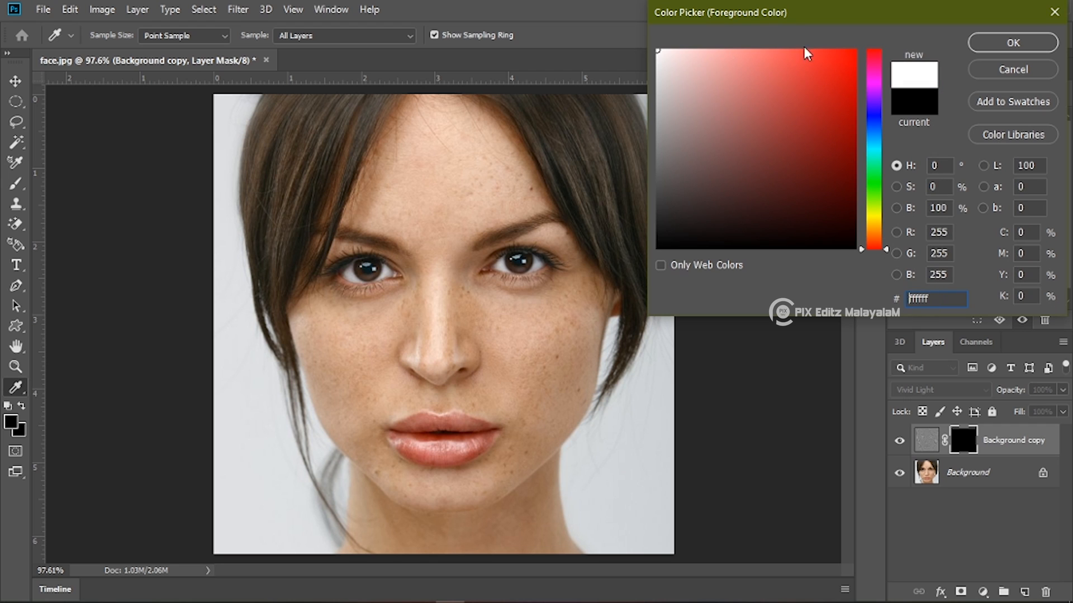
left_click(980, 42)
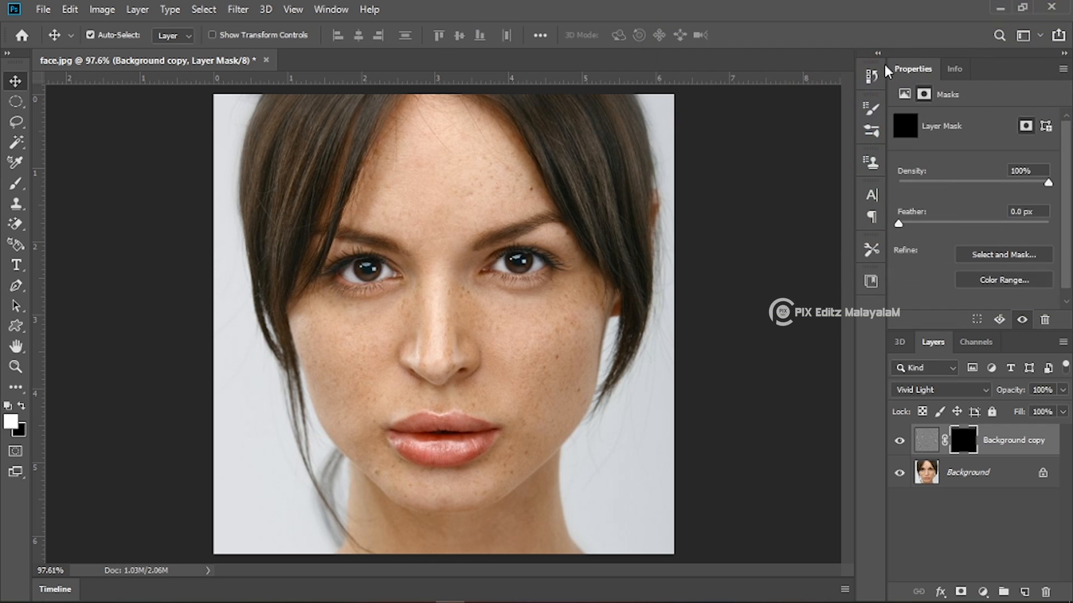
Step: Set up a soft round brush of 40 px with 0% hardness, 100% opacity and 80% flow
left_click(19, 185)
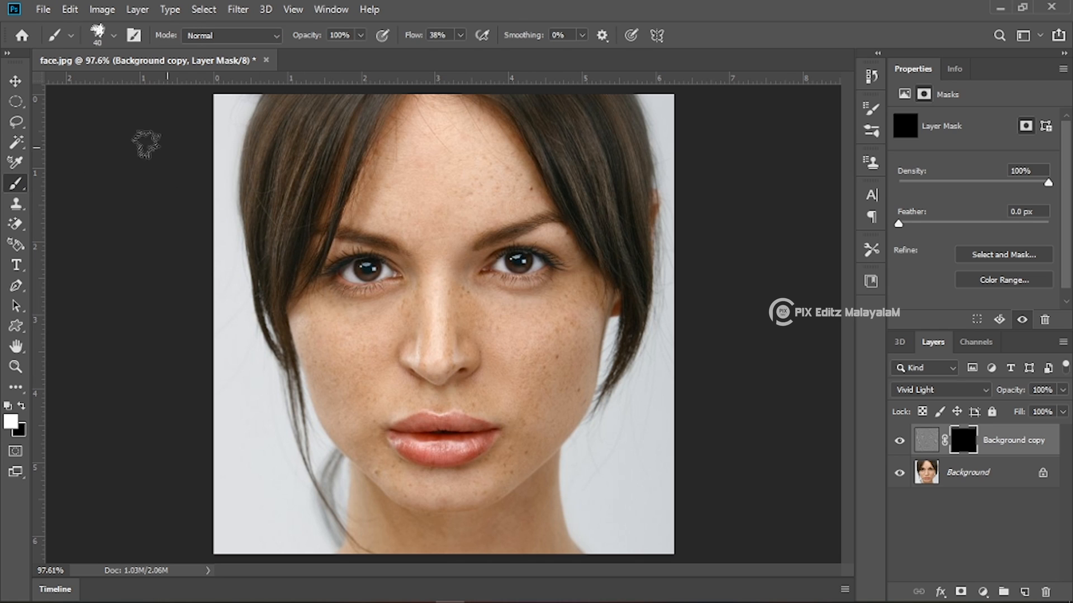
left_click(114, 36)
left_click(158, 164)
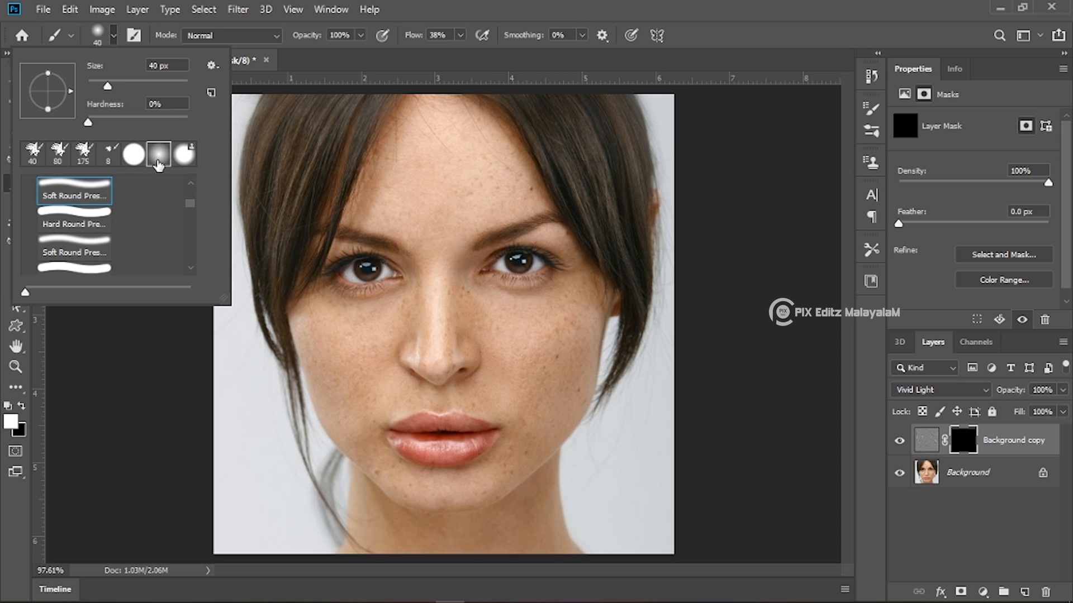
left_click(313, 190)
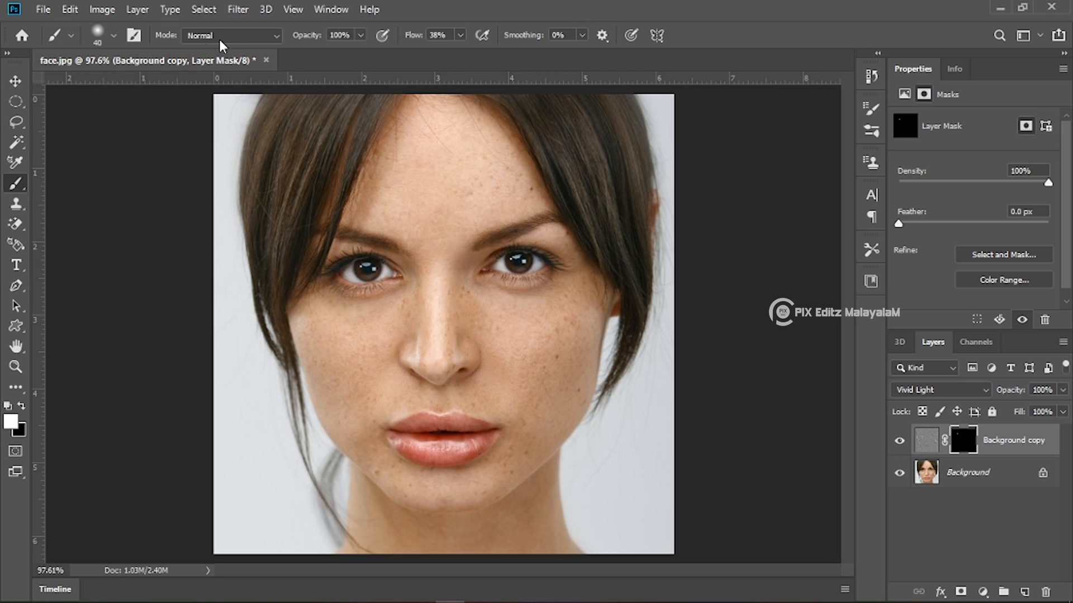
left_click(360, 36)
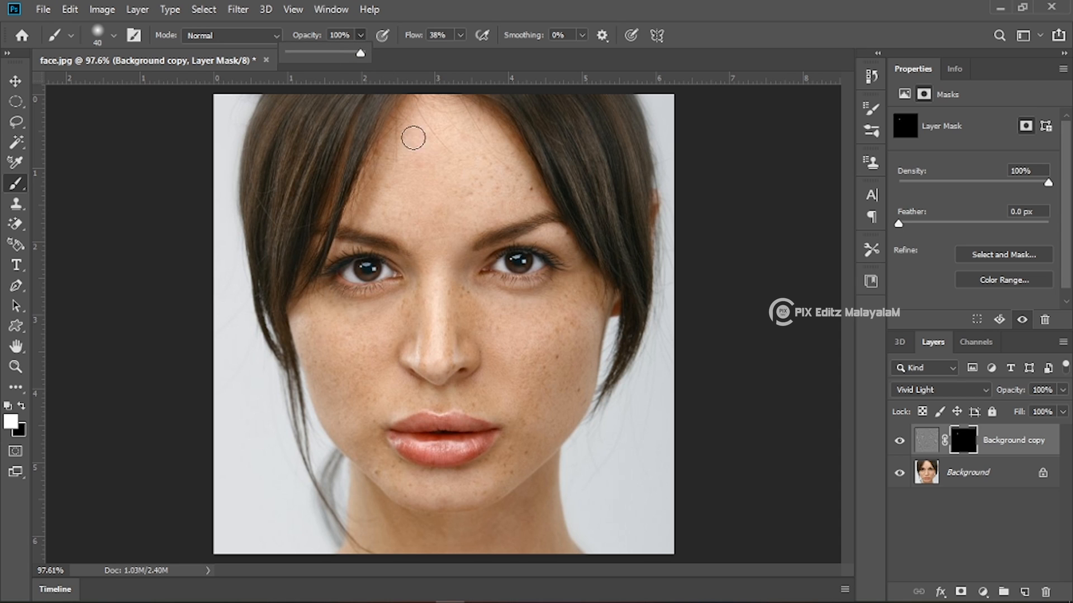
left_click(460, 36)
left_click_drag(463, 58, 494, 60)
left_click(442, 172)
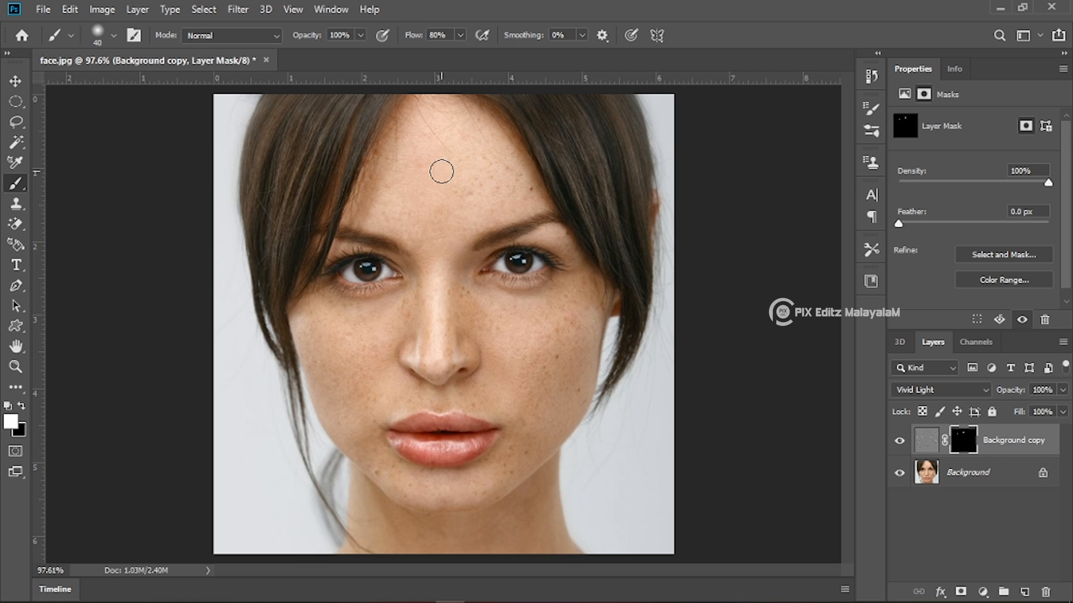
Step: Paint white on the layer mask over the forehead and the bridge of the nose to smooth the skin
scroll(441, 172, "up", 5)
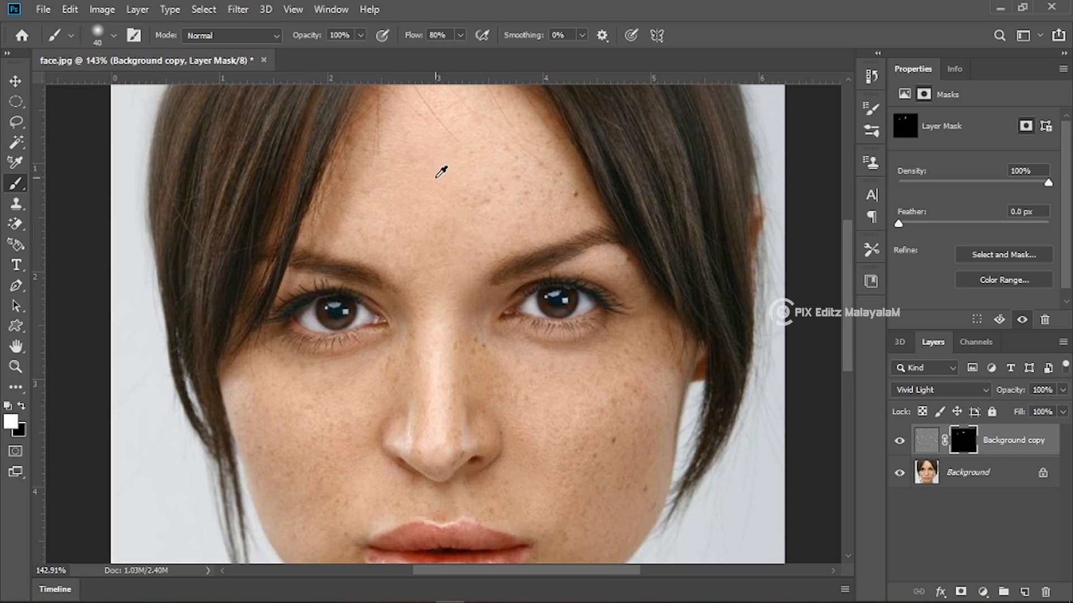
mouse_move(447, 173)
left_mouse_down()
mouse_move(420, 233)
mouse_move(442, 180)
mouse_move(373, 239)
mouse_move(451, 233)
mouse_move(417, 260)
mouse_move(470, 267)
mouse_move(422, 304)
mouse_move(471, 277)
mouse_move(510, 230)
mouse_move(473, 183)
mouse_move(408, 196)
mouse_move(435, 151)
mouse_move(356, 205)
mouse_move(380, 168)
mouse_move(369, 147)
mouse_move(292, 280)
mouse_move(332, 292)
mouse_move(309, 273)
left_mouse_up()
left_click_drag(393, 208, 378, 290)
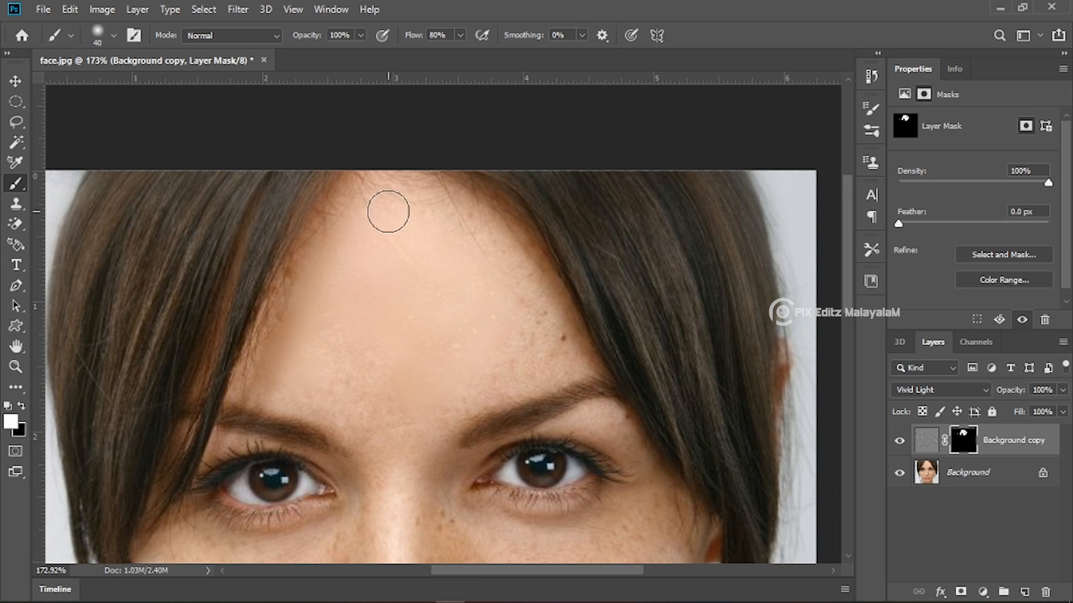
mouse_move(354, 388)
left_mouse_down()
mouse_move(302, 273)
mouse_move(276, 282)
mouse_move(448, 216)
mouse_move(478, 175)
mouse_move(402, 267)
mouse_move(432, 209)
left_mouse_up()
left_click_drag(418, 186, 407, 263)
mouse_move(470, 234)
left_mouse_down()
mouse_move(499, 319)
mouse_move(371, 302)
left_mouse_up()
left_click_drag(360, 434, 396, 236)
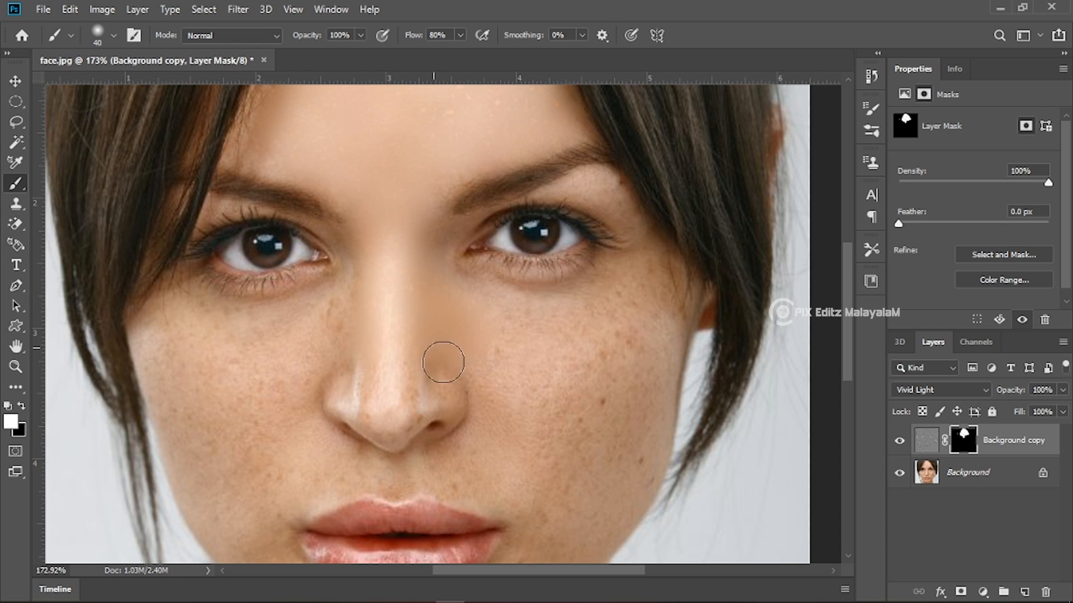
Step: Paint white on the layer mask over both cheeks and around the nose, keeping the eyes unpainted
mouse_move(554, 315)
left_mouse_down()
mouse_move(613, 328)
mouse_move(556, 422)
left_mouse_up()
mouse_move(556, 421)
left_mouse_down()
mouse_move(531, 328)
mouse_move(453, 278)
mouse_move(557, 350)
mouse_move(618, 319)
mouse_move(627, 223)
mouse_move(613, 338)
mouse_move(532, 418)
mouse_move(535, 309)
left_mouse_up()
mouse_move(551, 349)
left_mouse_down()
mouse_move(442, 313)
mouse_move(546, 348)
mouse_move(508, 394)
mouse_move(371, 461)
mouse_move(290, 402)
mouse_move(466, 458)
mouse_move(318, 462)
mouse_move(233, 328)
mouse_move(256, 367)
left_mouse_up()
mouse_move(295, 404)
left_mouse_down()
mouse_move(371, 339)
mouse_move(363, 357)
mouse_move(458, 341)
mouse_move(300, 299)
mouse_move(294, 329)
mouse_move(308, 256)
mouse_move(319, 280)
mouse_move(314, 248)
mouse_move(364, 152)
mouse_move(228, 211)
mouse_move(238, 302)
mouse_move(224, 325)
mouse_move(181, 217)
mouse_move(203, 304)
mouse_move(226, 231)
mouse_move(299, 225)
mouse_move(309, 208)
mouse_move(280, 256)
left_mouse_up()
mouse_move(279, 436)
left_mouse_down()
mouse_move(223, 261)
mouse_move(235, 366)
left_mouse_up()
mouse_move(349, 183)
left_mouse_down()
mouse_move(348, 266)
mouse_move(310, 260)
mouse_move(295, 205)
mouse_move(410, 238)
mouse_move(413, 259)
mouse_move(387, 200)
mouse_move(431, 86)
left_mouse_up()
mouse_move(481, 323)
left_mouse_down()
mouse_move(413, 368)
mouse_move(383, 350)
mouse_move(286, 386)
left_mouse_up()
Step: Undo the last two changes and continue painting the mask white over the remaining skin of the lower face
key("ctrl+z")
key("ctrl+z")
mouse_move(460, 338)
left_mouse_down()
mouse_move(376, 391)
mouse_move(260, 383)
mouse_move(239, 400)
mouse_move(183, 336)
mouse_move(316, 419)
mouse_move(150, 450)
mouse_move(435, 411)
mouse_move(489, 334)
left_mouse_up()
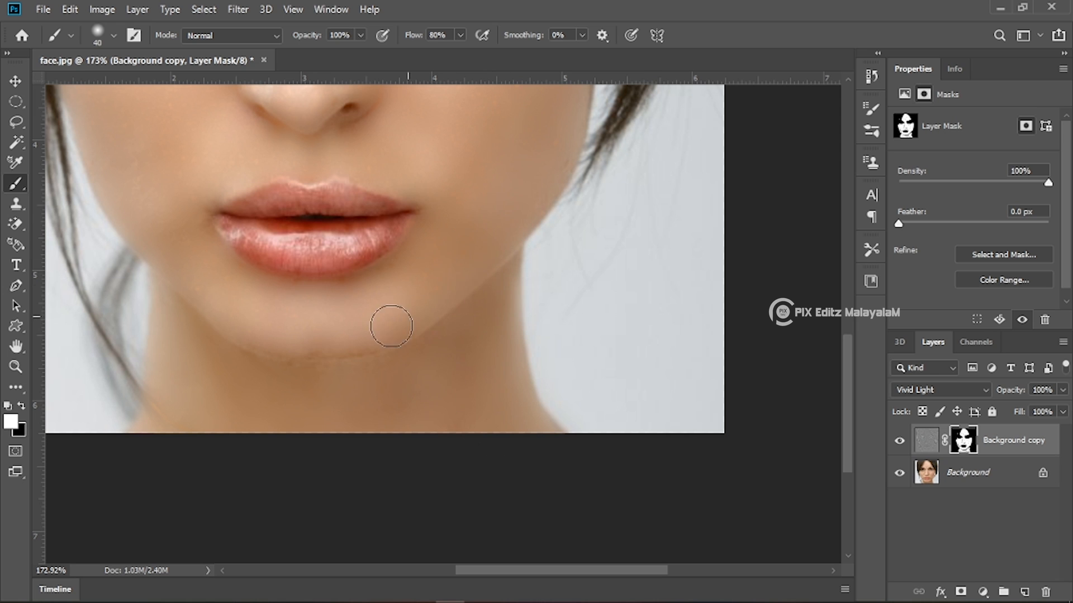
left_click_drag(477, 176, 460, 345)
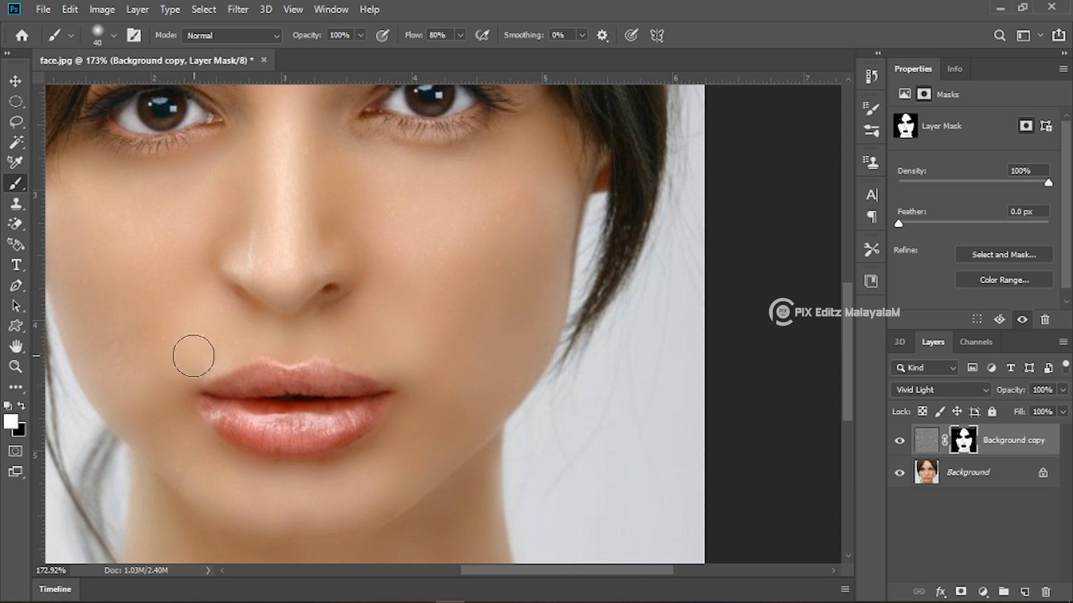
Step: Reduce the brush size to 15 px for painting the narrow skin areas around the eyes and hairline
left_click_drag(171, 213, 175, 301)
left_click_drag(385, 263, 373, 388)
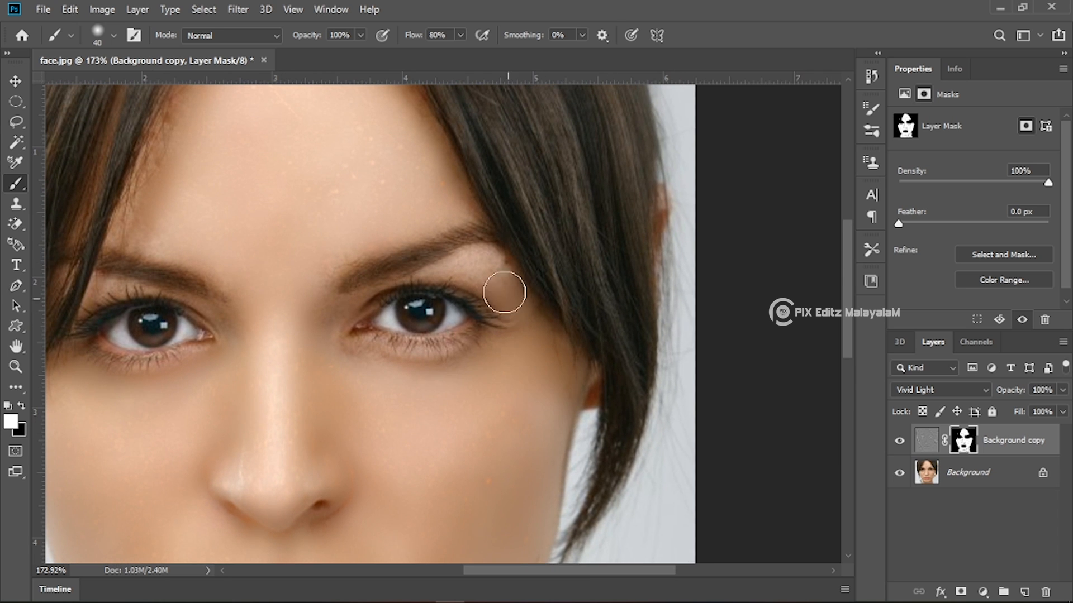
left_click_drag(215, 295, 364, 322)
key("bracketleft")
key("bracketleft")
key("bracketleft")
key("bracketleft")
key("bracketleft")
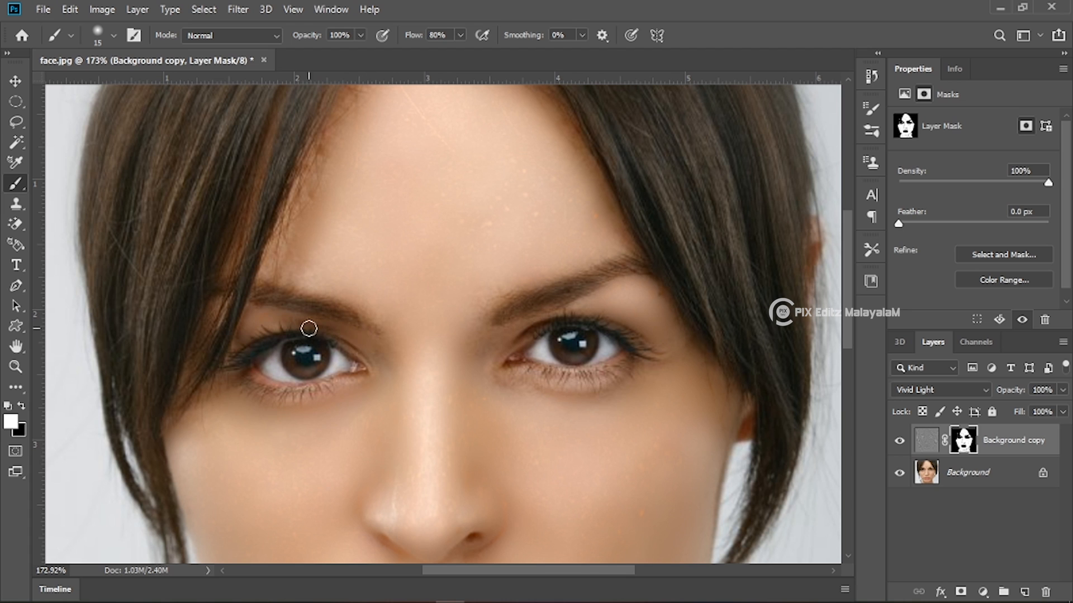
Step: Paint white on the layer mask over the small skin areas around the eyes and along the forehead beside the hair
left_click_drag(396, 278, 362, 331)
left_click_drag(462, 390, 576, 349)
left_click_drag(416, 258, 405, 328)
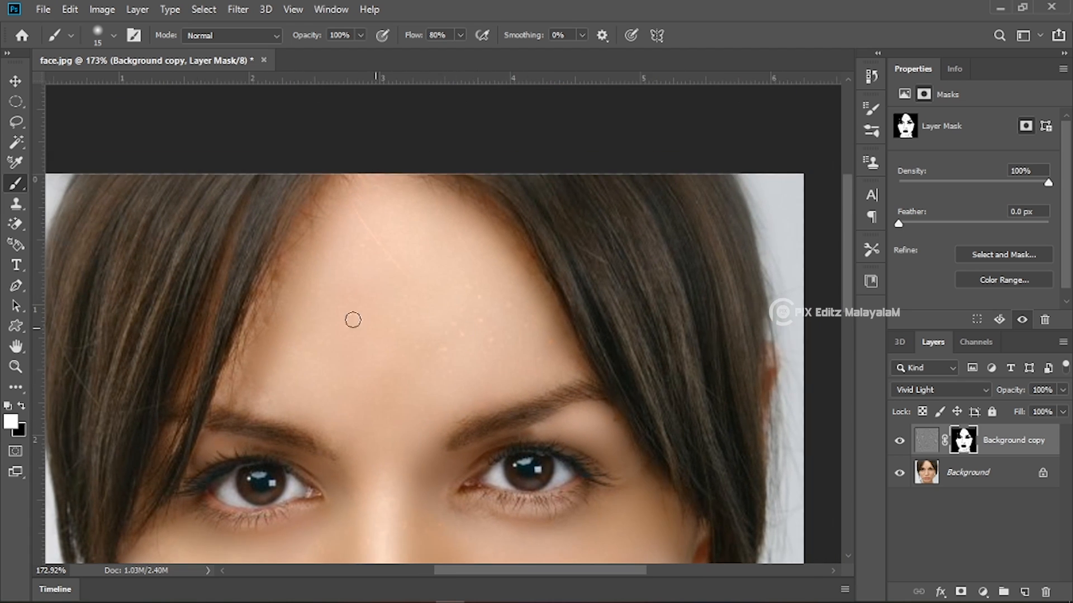
left_click_drag(242, 379, 242, 354)
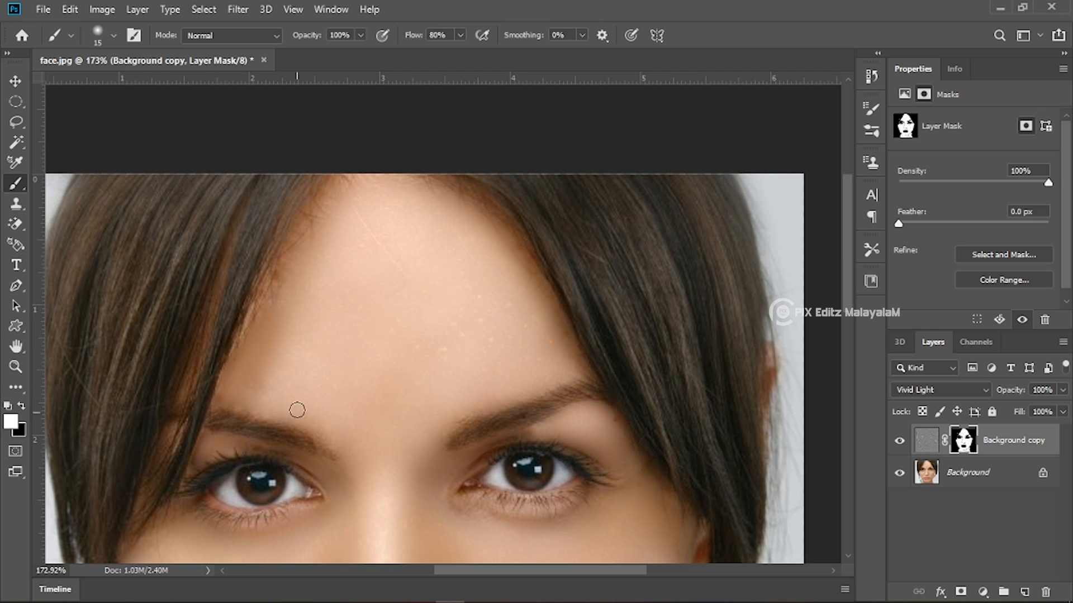
scroll(314, 371, "down", 5)
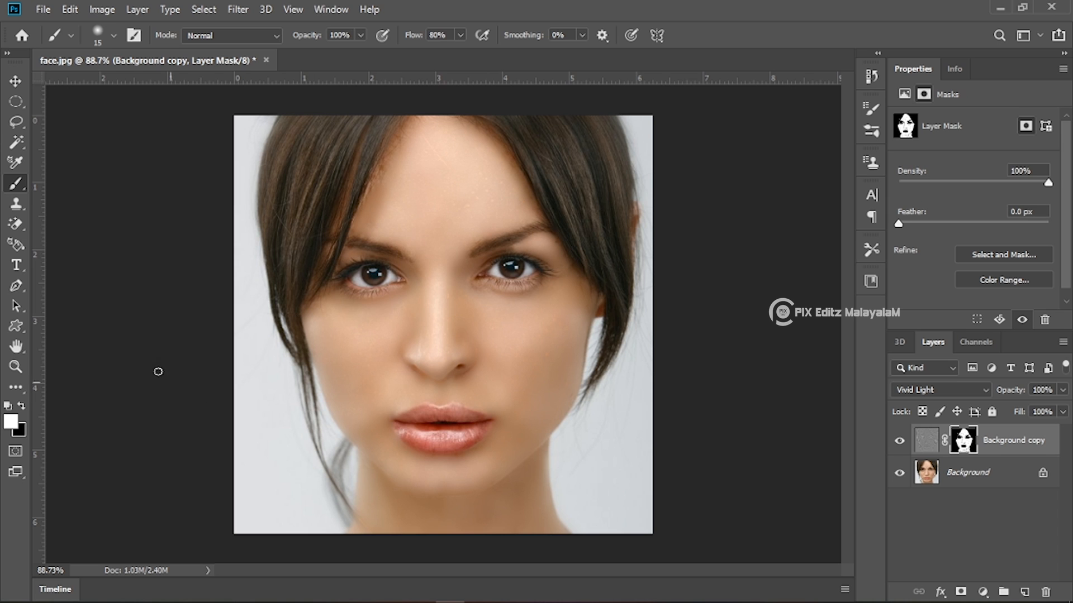
Step: Switch to the Move tool and toggle the Background copy layer's visibility twice to compare the portrait before and after smoothing
key("v")
mouse_move(430, 253)
left_mouse_down()
mouse_move(352, 337)
mouse_move(416, 237)
mouse_move(279, 253)
mouse_move(468, 257)
mouse_move(444, 248)
left_mouse_up()
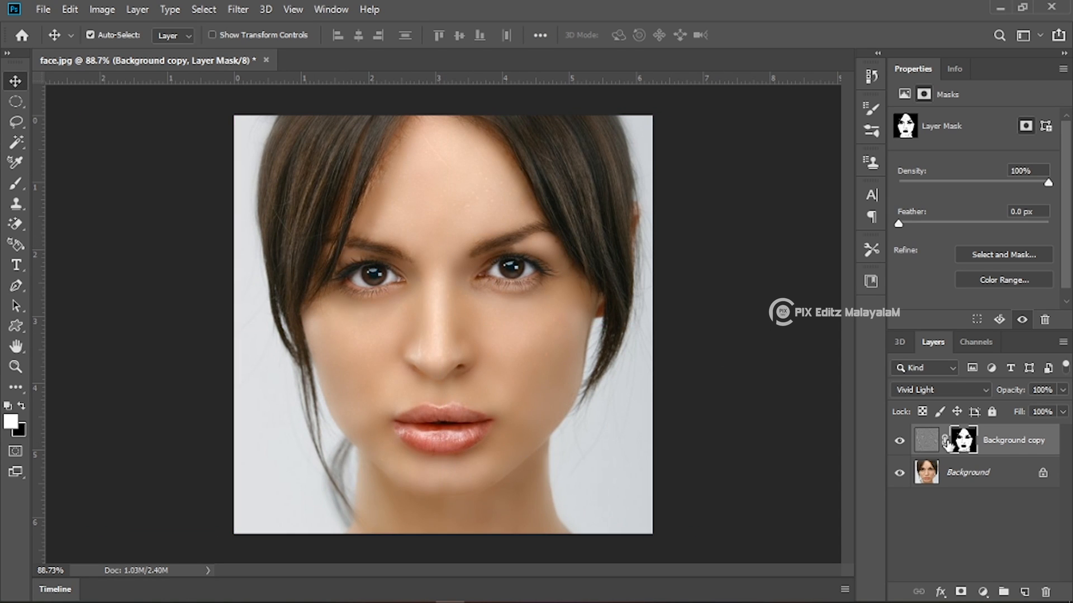
left_click(899, 445)
left_click(899, 444)
left_click(900, 444)
left_click(899, 444)
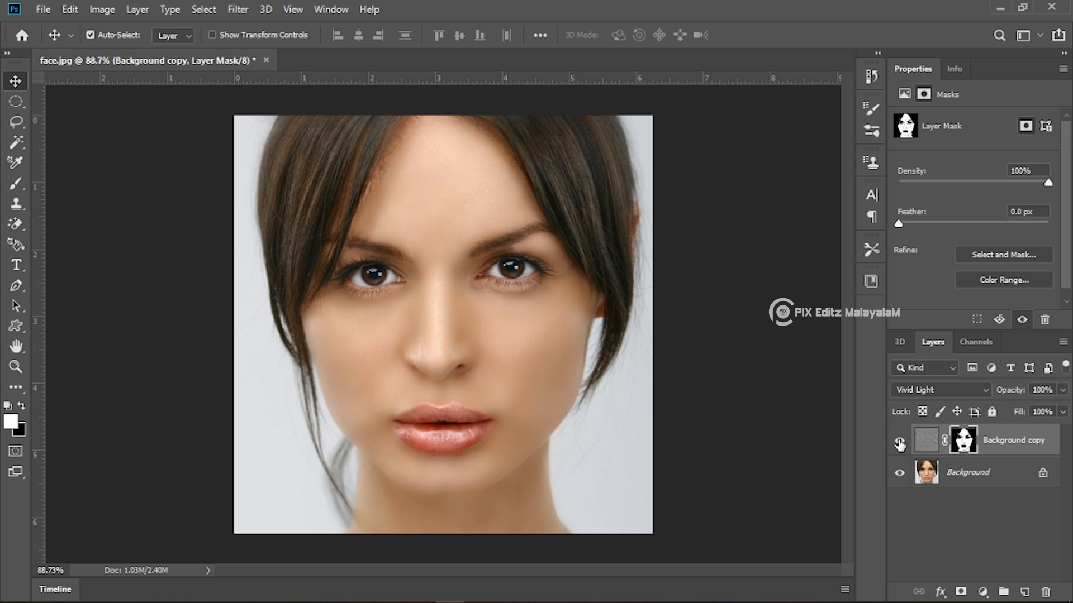